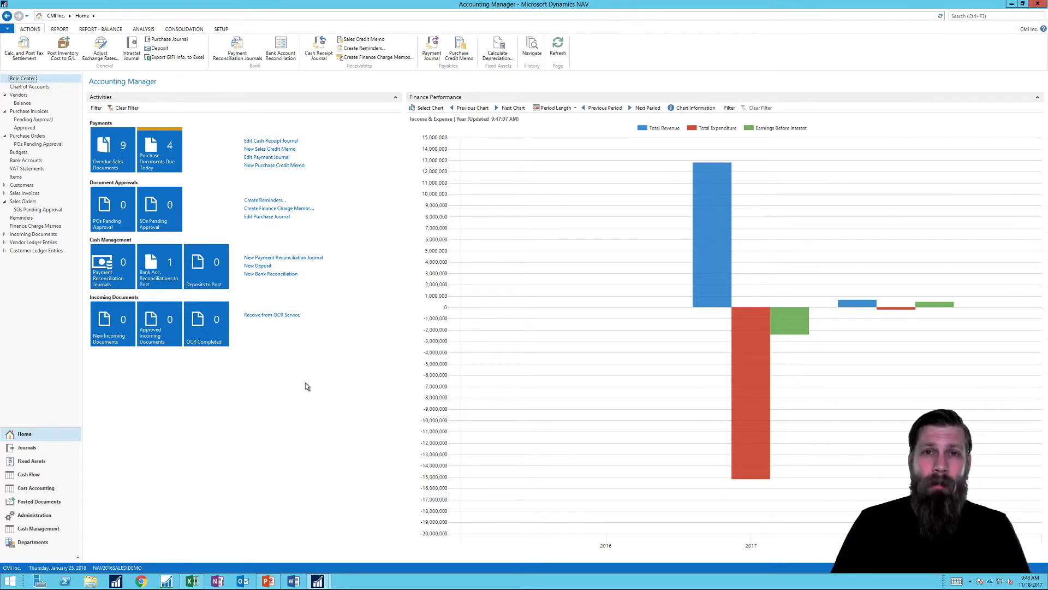
Step: Open the Purchase Invoices list from the navigation pane
{"action": "left_click", "coordinate": [27, 111]}
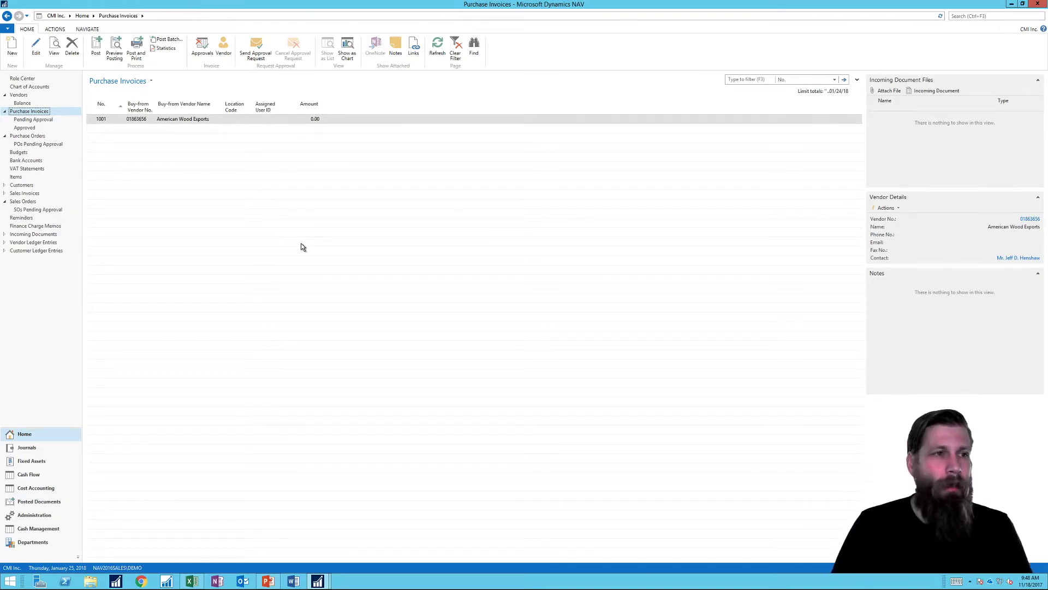
Step: Create new invoice 1002 for vendor American Wood Exports in a widened window, showing its Actions
{"action": "left_click", "coordinate": [14, 49]}
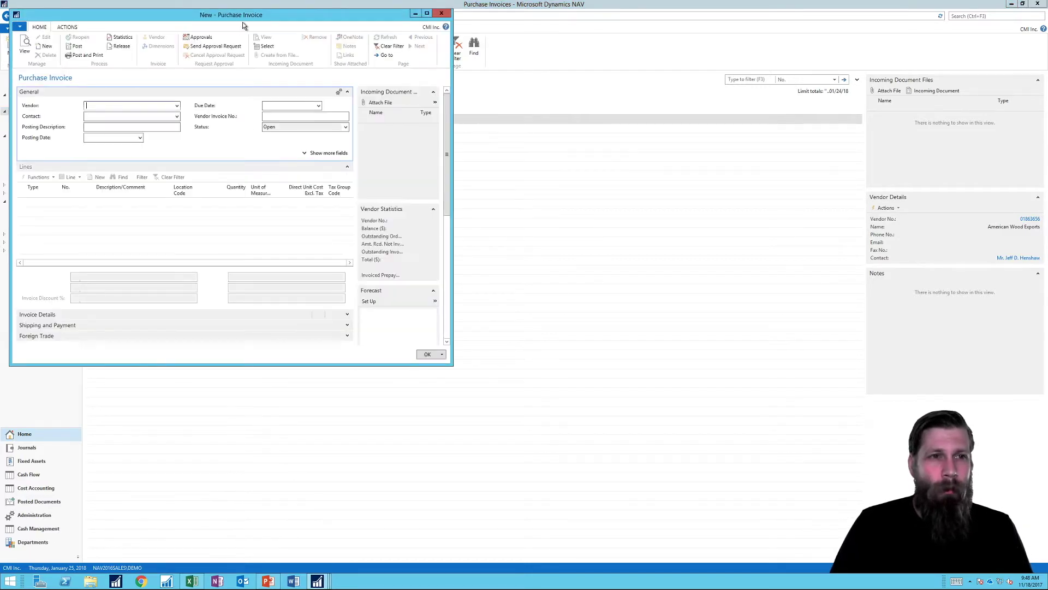
{"action": "left_click_drag", "start_coordinate": [243, 17], "coordinate": [526, 48]}
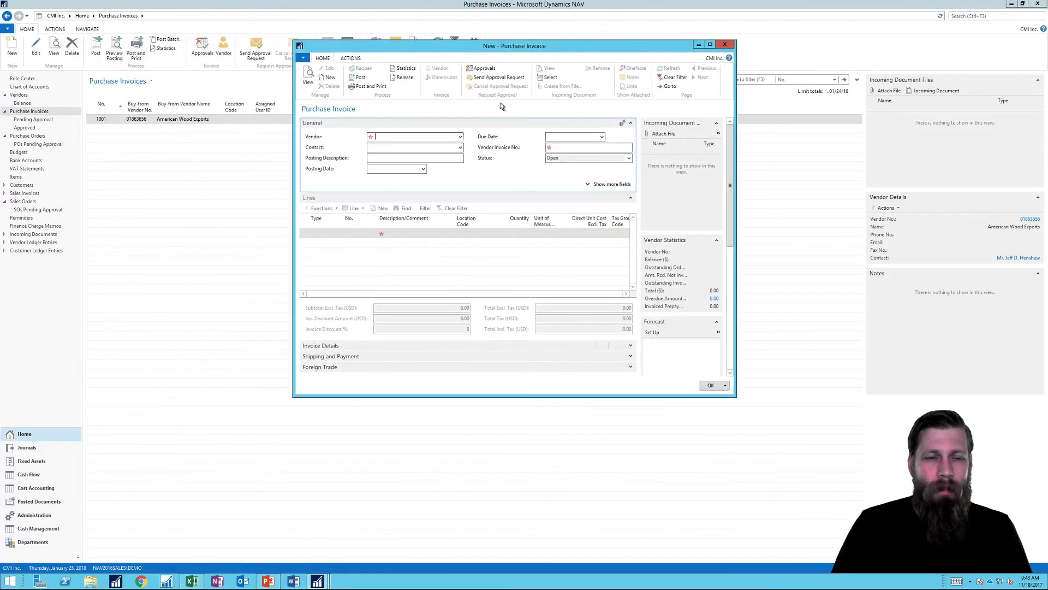
{"action": "type", "text": "am"}
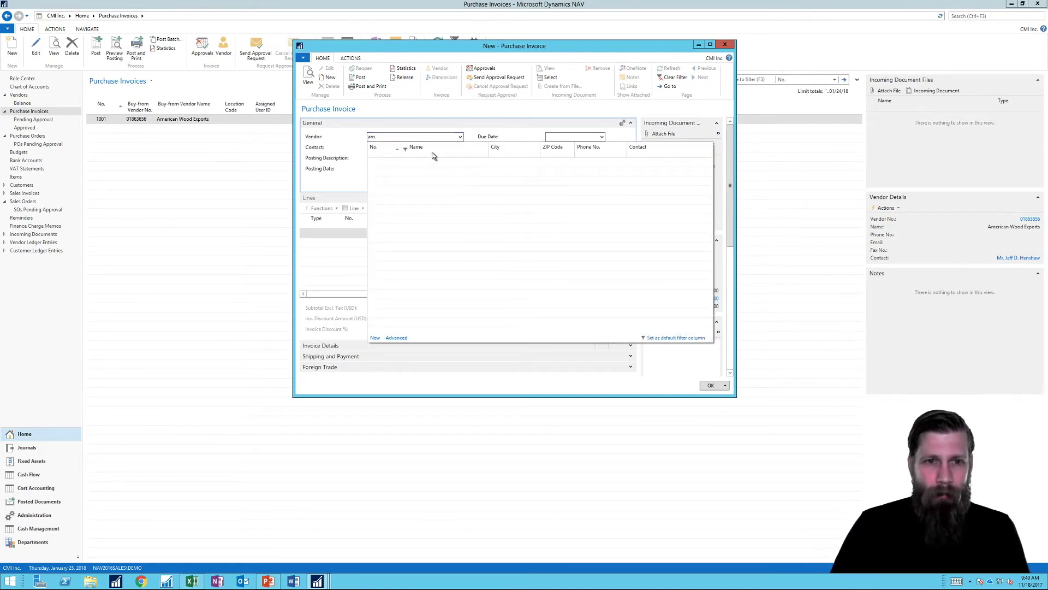
{"action": "left_click", "coordinate": [433, 159]}
{"action": "left_click", "coordinate": [400, 149]}
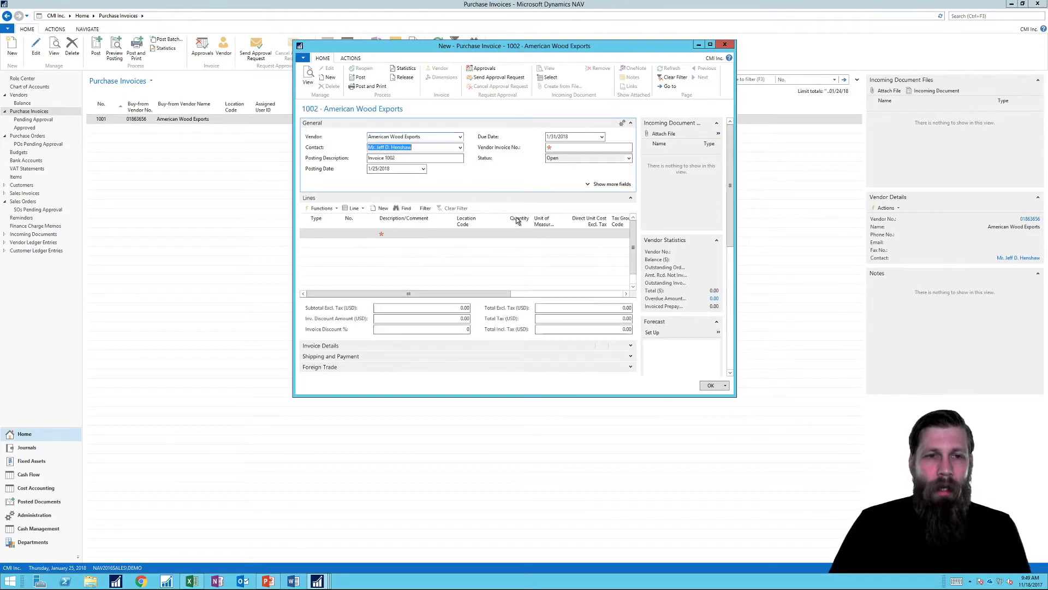
{"action": "left_click_drag", "start_coordinate": [736, 256], "coordinate": [902, 256]}
{"action": "left_click_drag", "start_coordinate": [588, 50], "coordinate": [512, 86]}
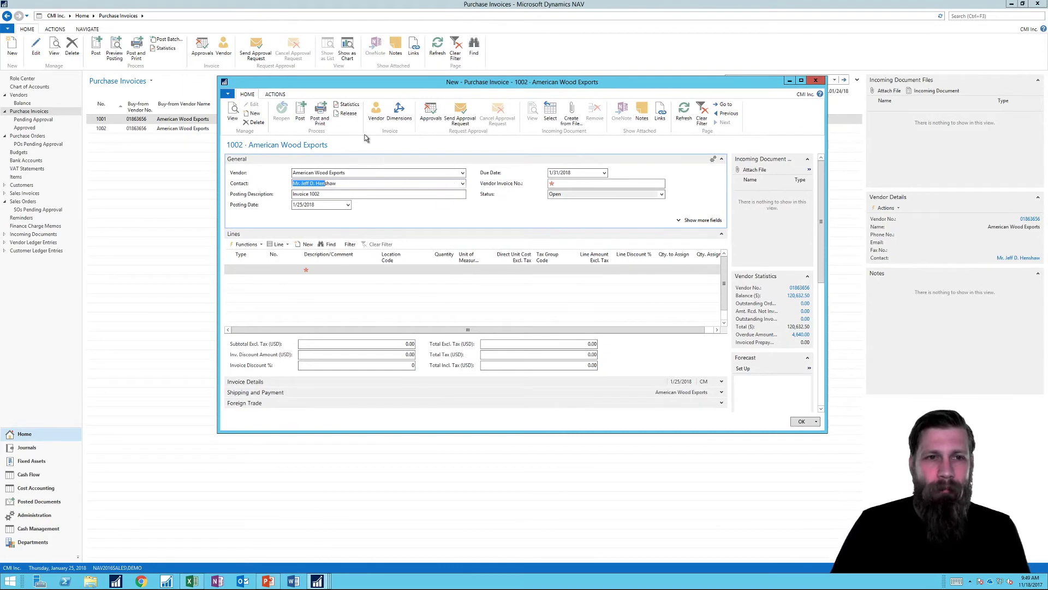
{"action": "left_click", "coordinate": [275, 94]}
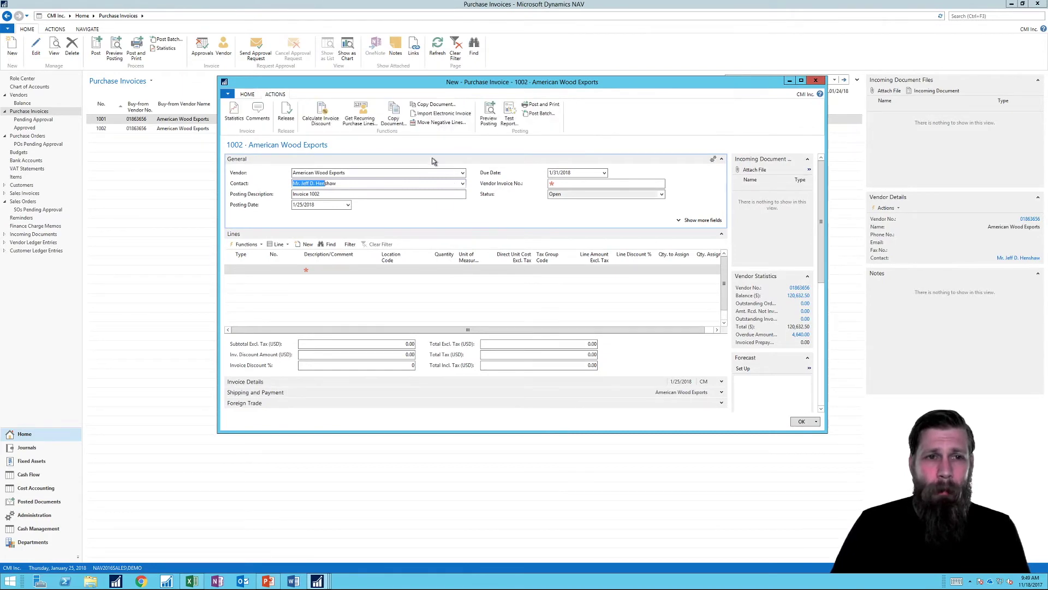
Step: Add a recurring code row for the vendor and open the standard purchase codes list
{"action": "left_click", "coordinate": [357, 116]}
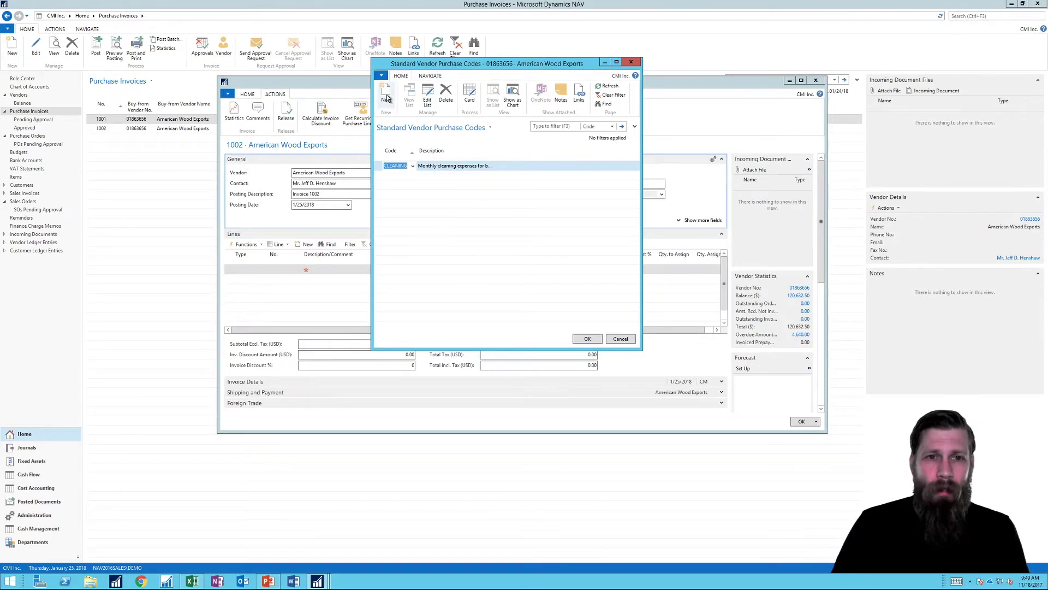
{"action": "key", "text": "ctrl+n"}
{"action": "left_click", "coordinate": [413, 166]}
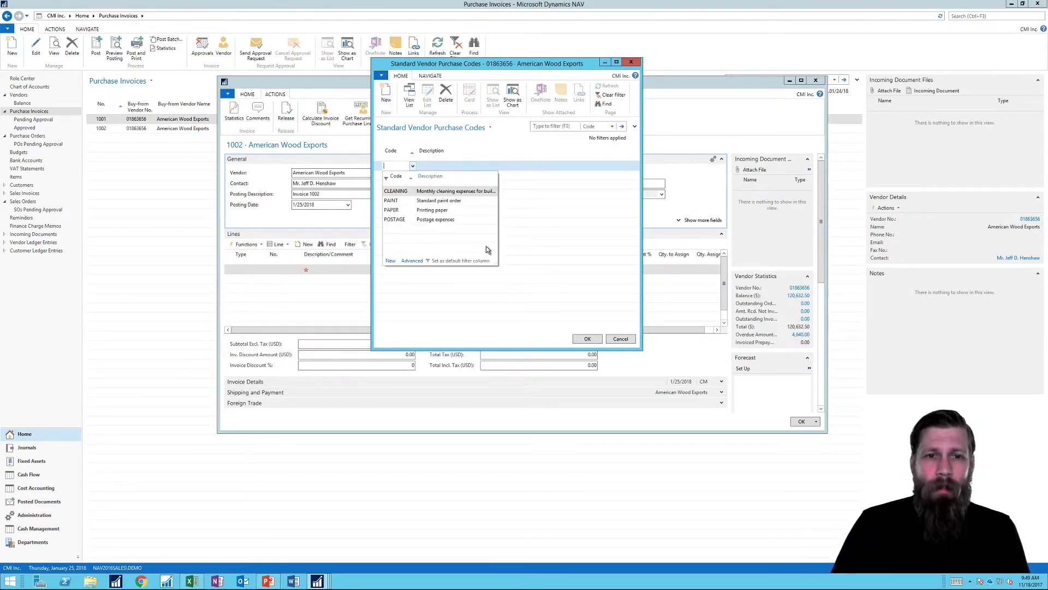
{"action": "left_click", "coordinate": [391, 263]}
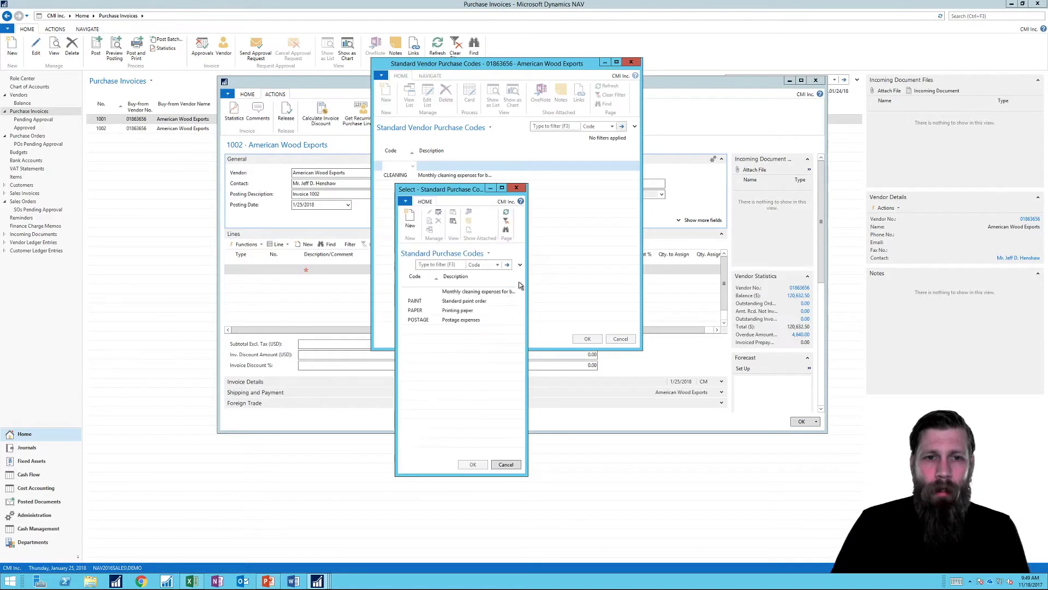
{"action": "left_click_drag", "start_coordinate": [528, 260], "coordinate": [617, 254]}
Step: Create code STUFF 'Standard Stuff', assign it to the vendor, and open its card
{"action": "type", "text": "S"}
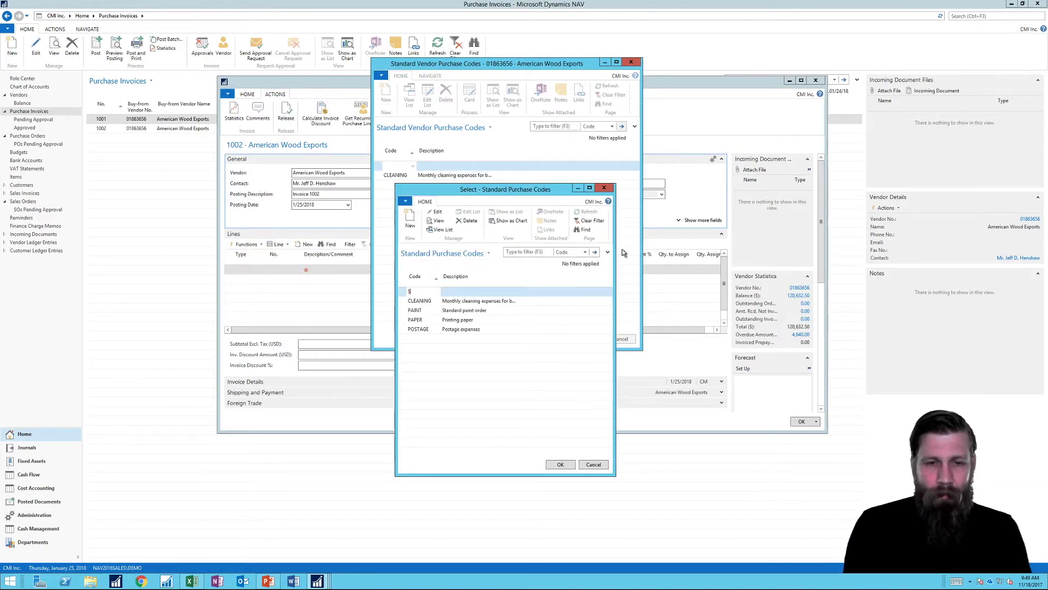
{"action": "type", "text": "TUFF"}
{"action": "key", "text": "Tab"}
{"action": "type", "text": "ST"}
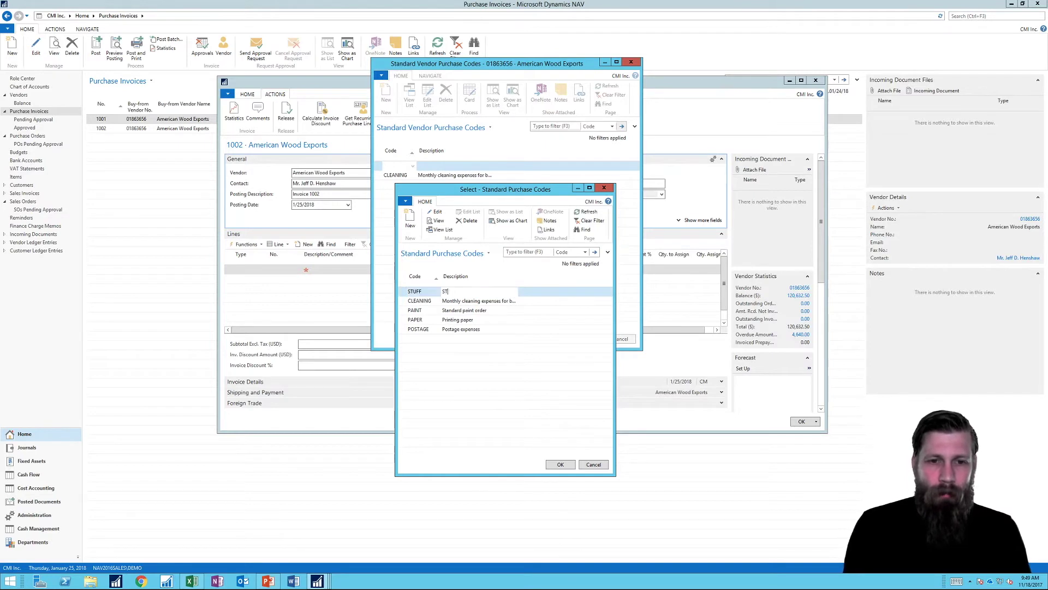
{"action": "key", "text": "BackSpace"}
{"action": "key", "text": "BackSpace"}
{"action": "key", "text": "BackSpace"}
{"action": "key", "text": "BackSpace"}
{"action": "type", "text": "tandard Stuff"}
{"action": "key", "text": "Tab"}
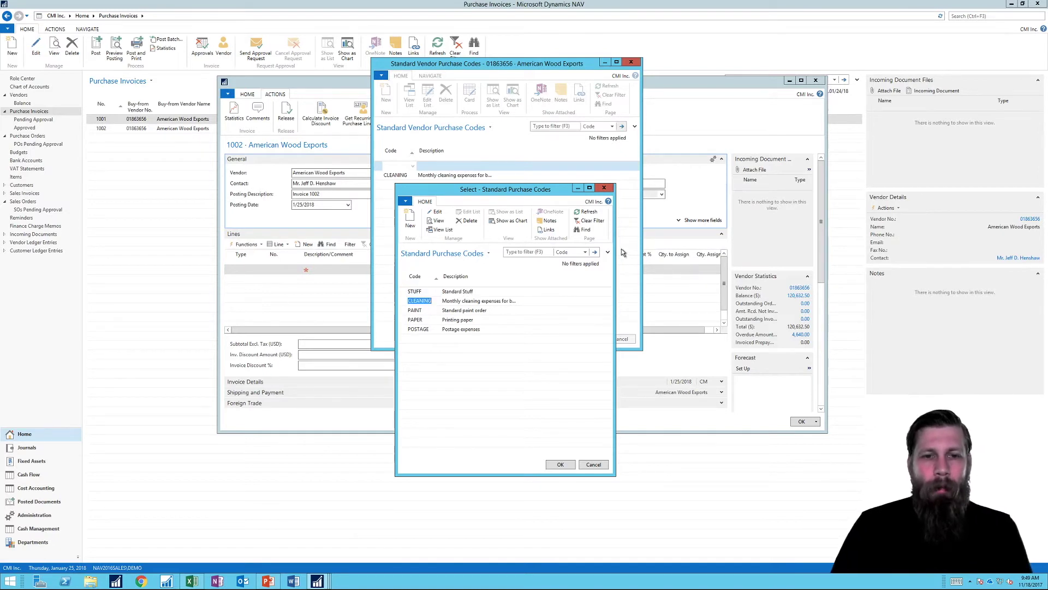
{"action": "left_click", "coordinate": [436, 291]}
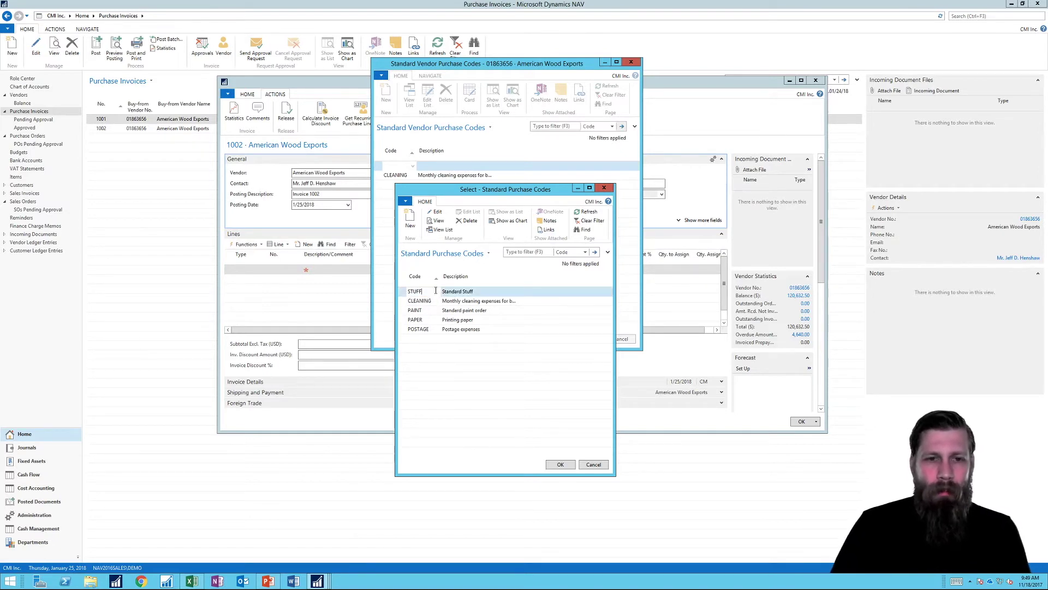
{"action": "left_click", "coordinate": [560, 463]}
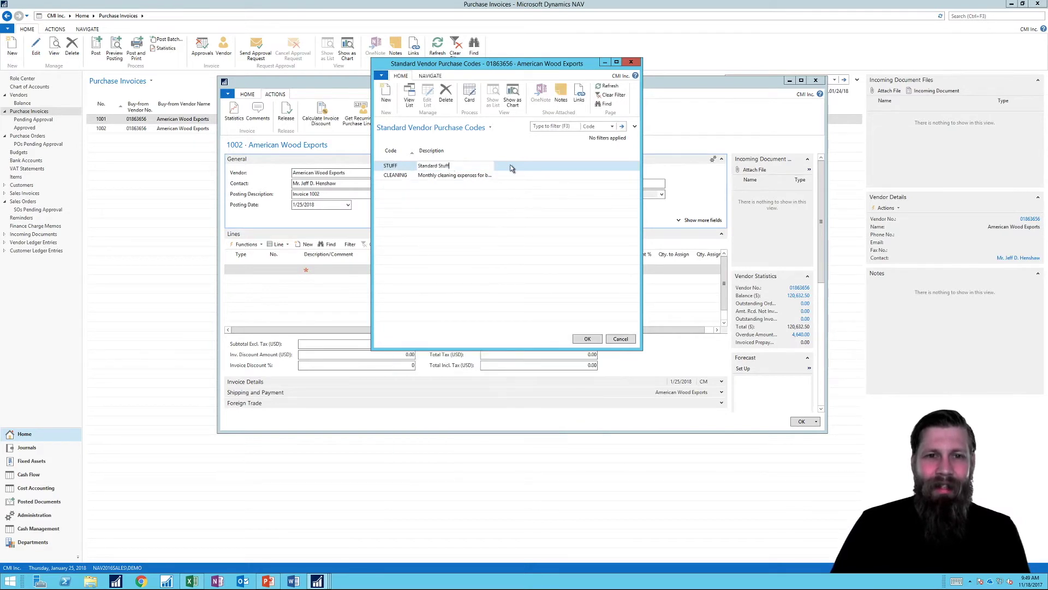
{"action": "left_click", "coordinate": [401, 176]}
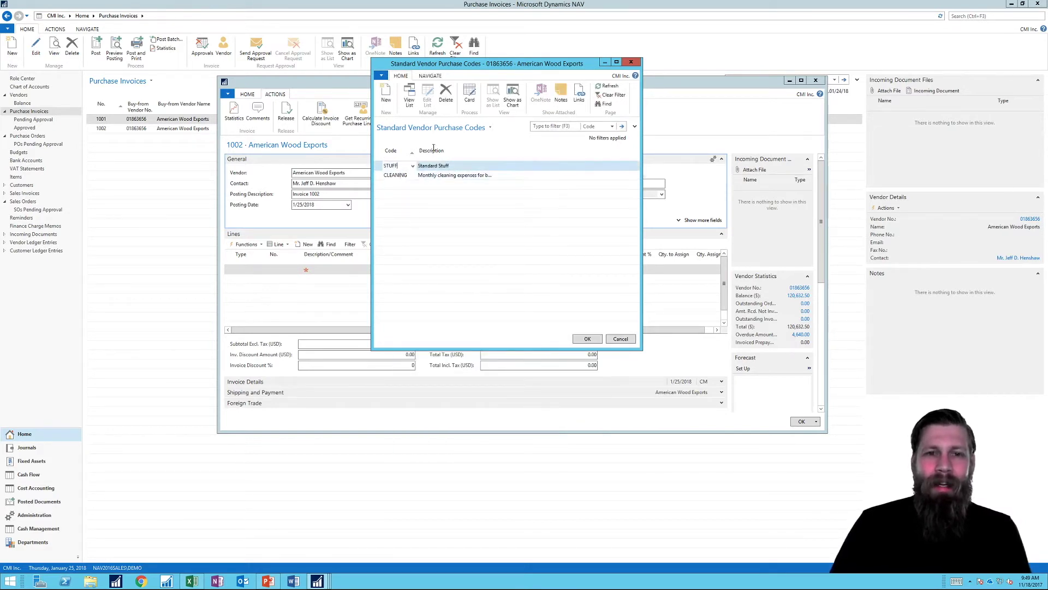
{"action": "left_click", "coordinate": [470, 98]}
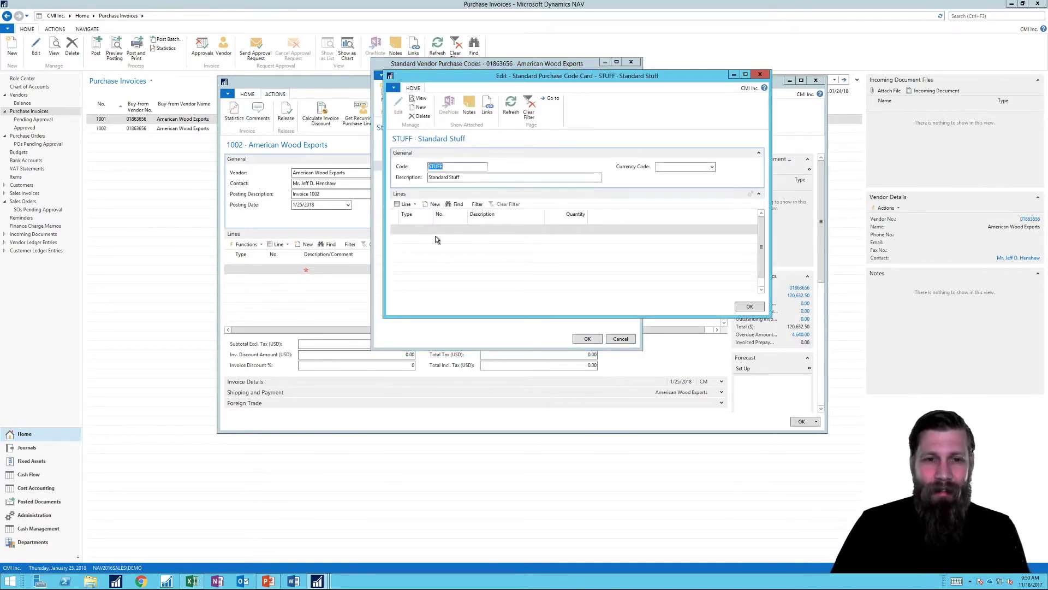
Step: Enter item lines 70063 Standard Coffee Mug, 70061 Colombian Coffee Beans and 70062 French Roast Beans
{"action": "left_click", "coordinate": [418, 232]}
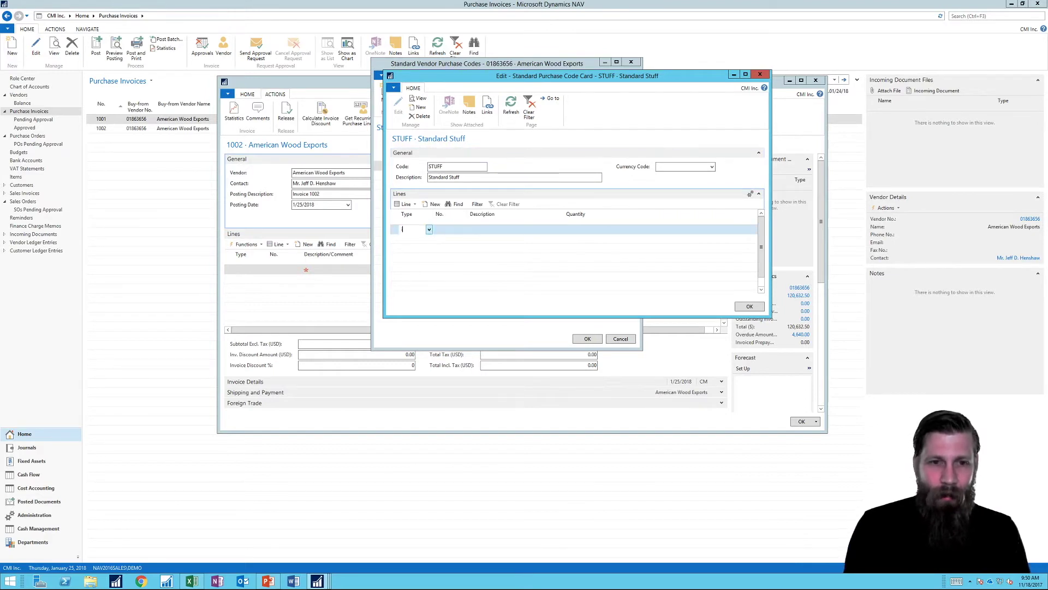
{"action": "left_click", "coordinate": [433, 235]}
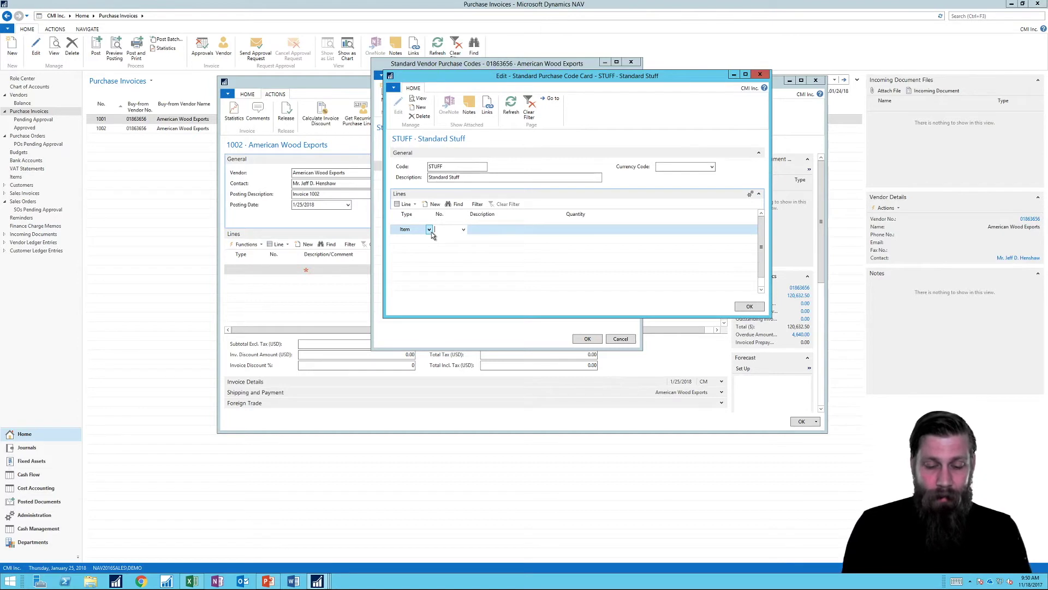
{"action": "type", "text": "standar"}
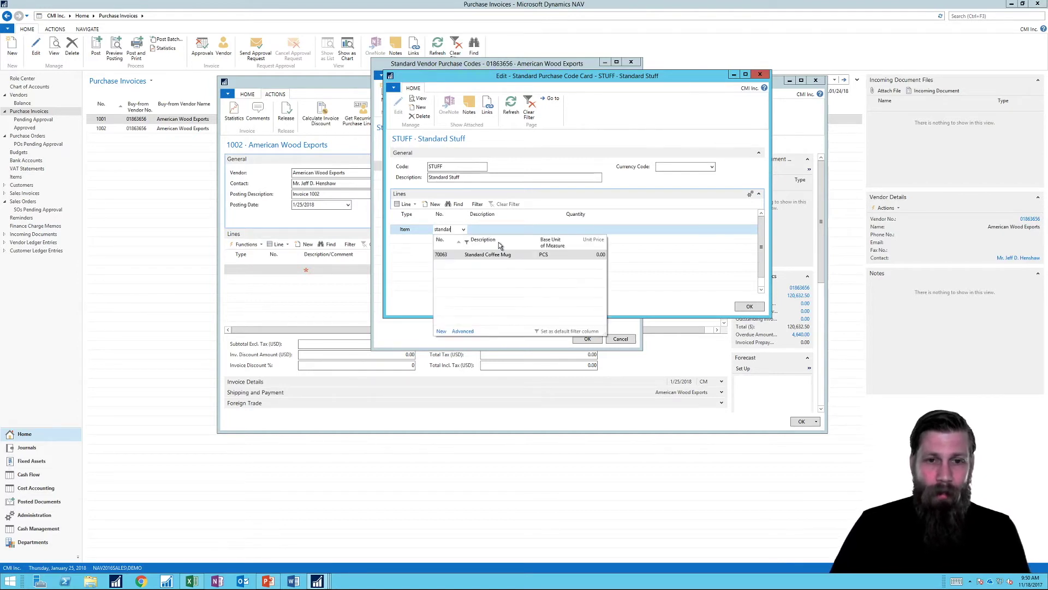
{"action": "left_click", "coordinate": [491, 255]}
{"action": "left_click", "coordinate": [451, 240]}
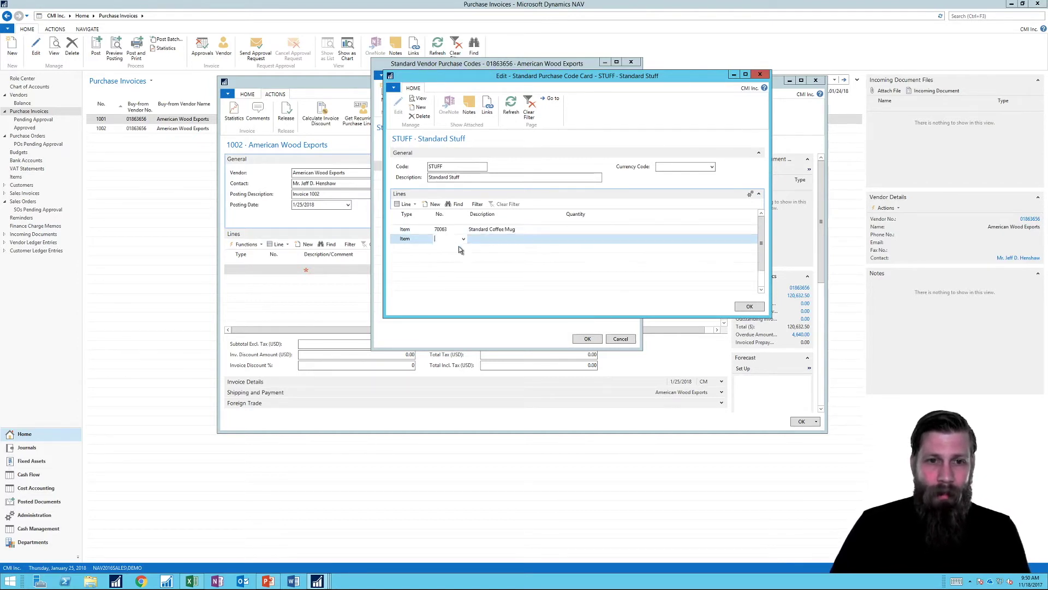
{"action": "type", "text": "70061"}
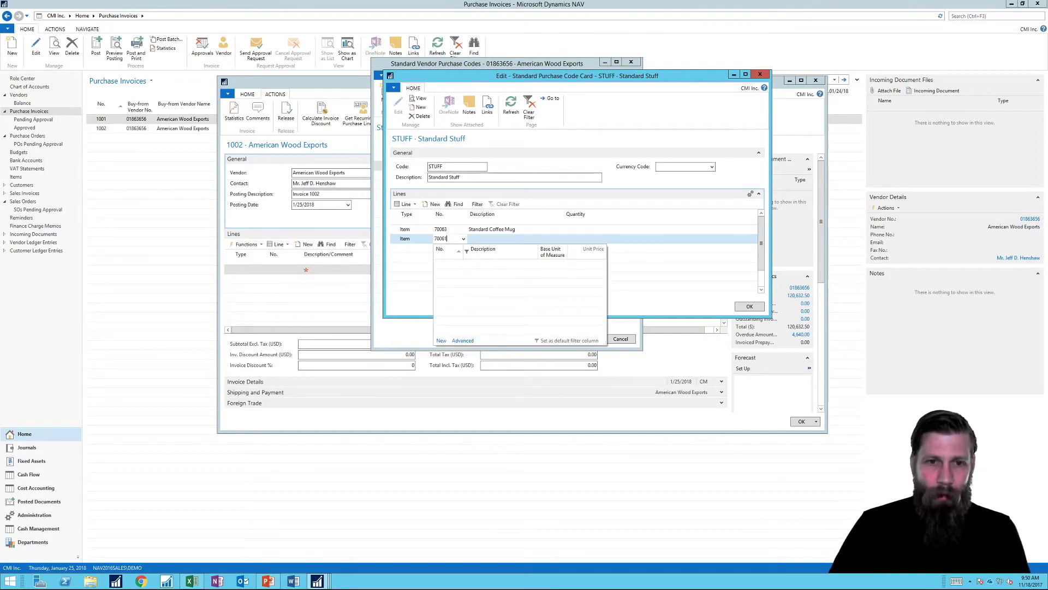
{"action": "key", "text": "Tab"}
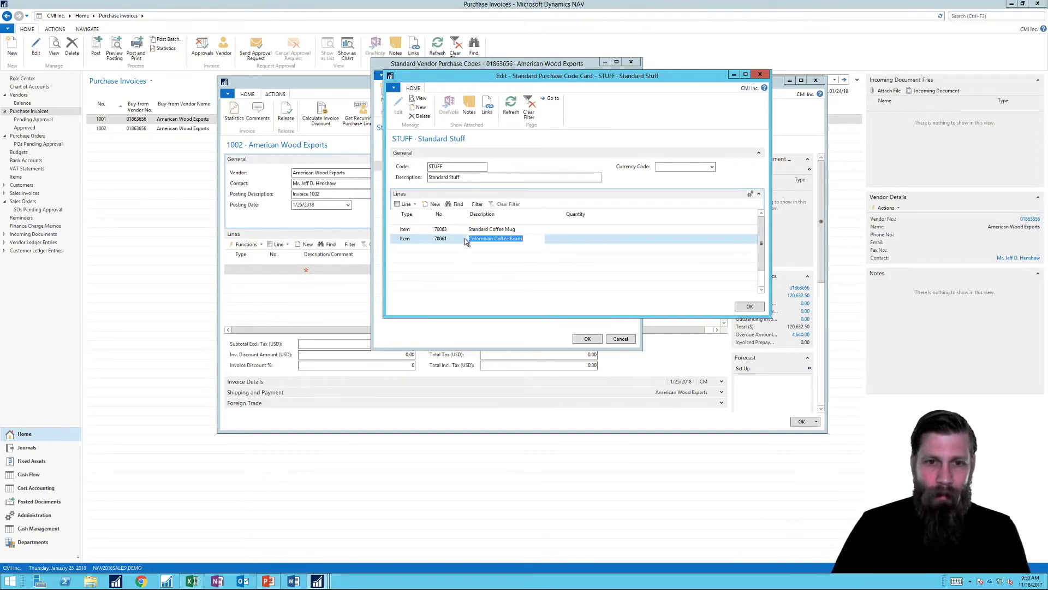
{"action": "left_click", "coordinate": [442, 249]}
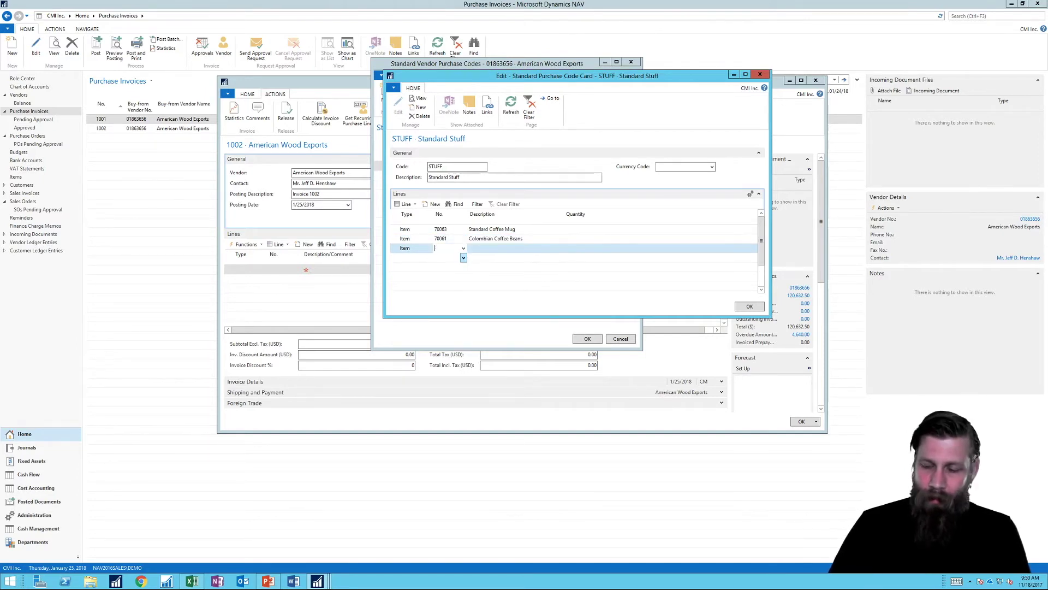
{"action": "type", "text": "70062"}
{"action": "key", "text": "Tab"}
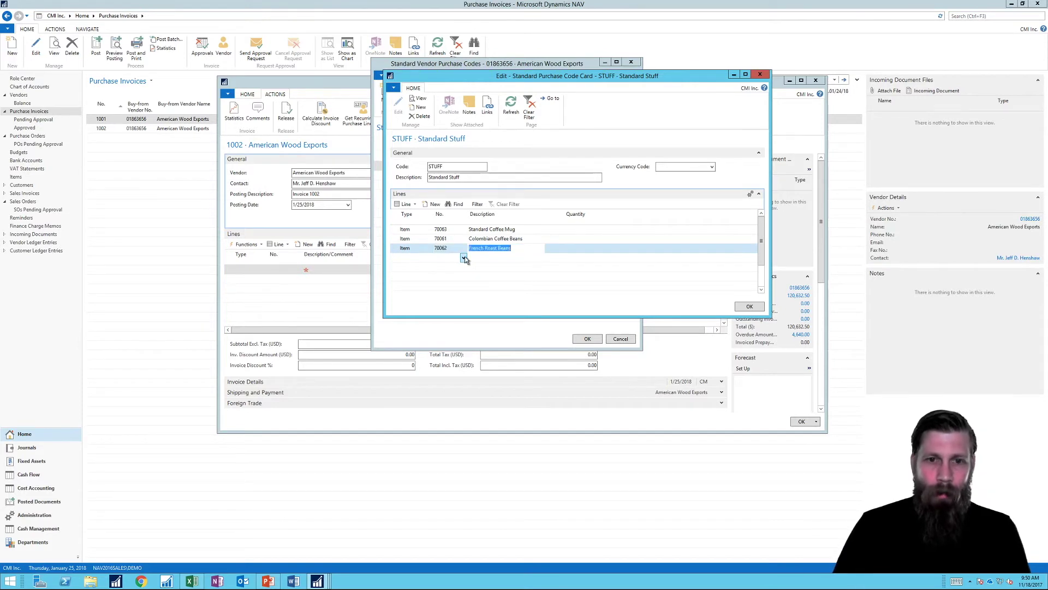
Step: Set quantity 50 on all three STUFF lines and close the card
{"action": "left_click", "coordinate": [582, 230]}
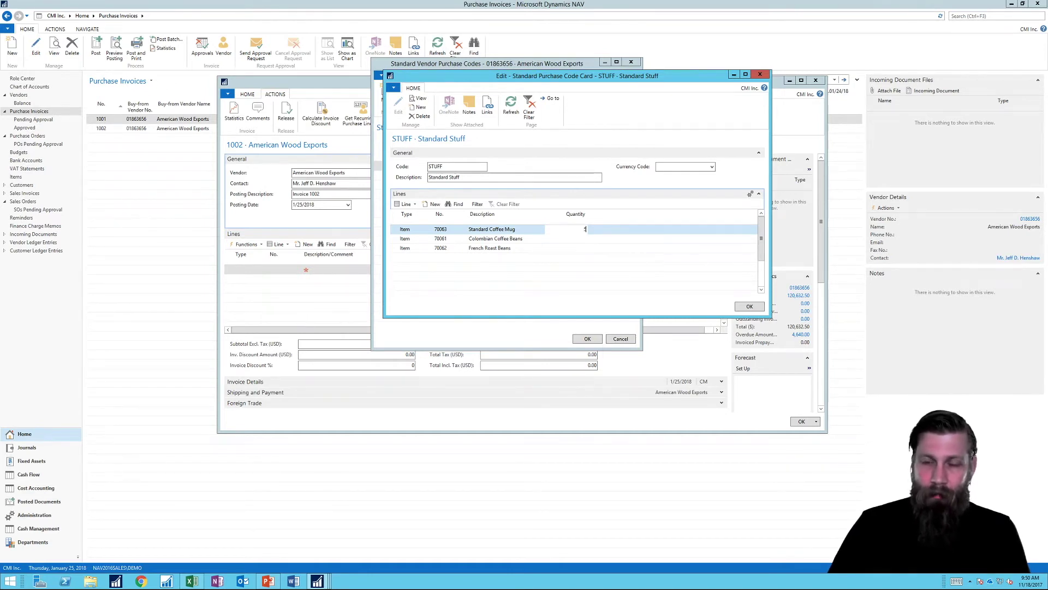
{"action": "key", "text": "Down"}
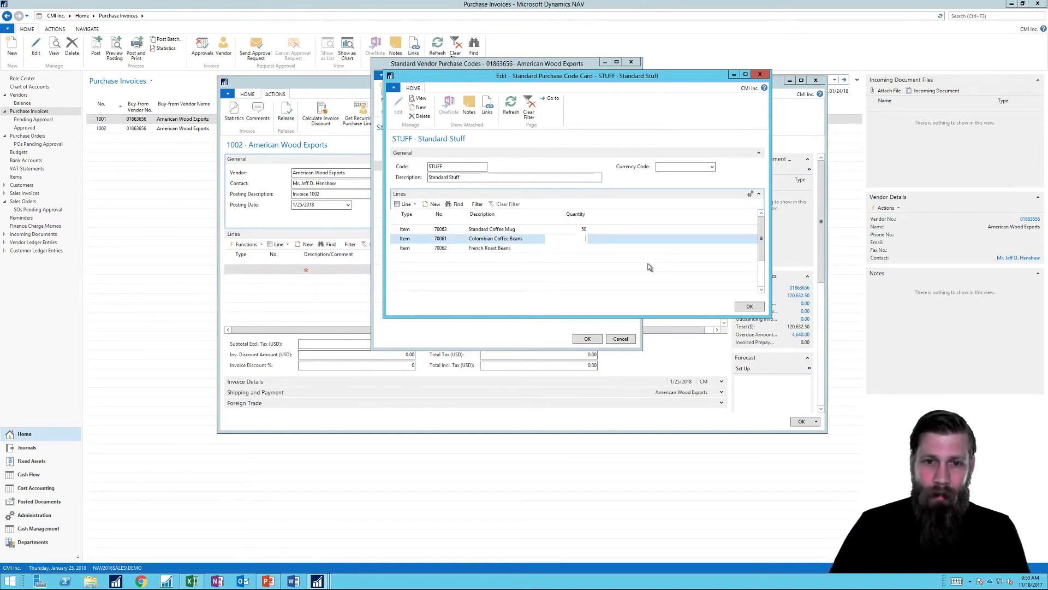
{"action": "type", "text": "50"}
{"action": "key", "text": "Down"}
{"action": "type", "text": "50"}
{"action": "key", "text": "Up"}
{"action": "key", "text": "Up"}
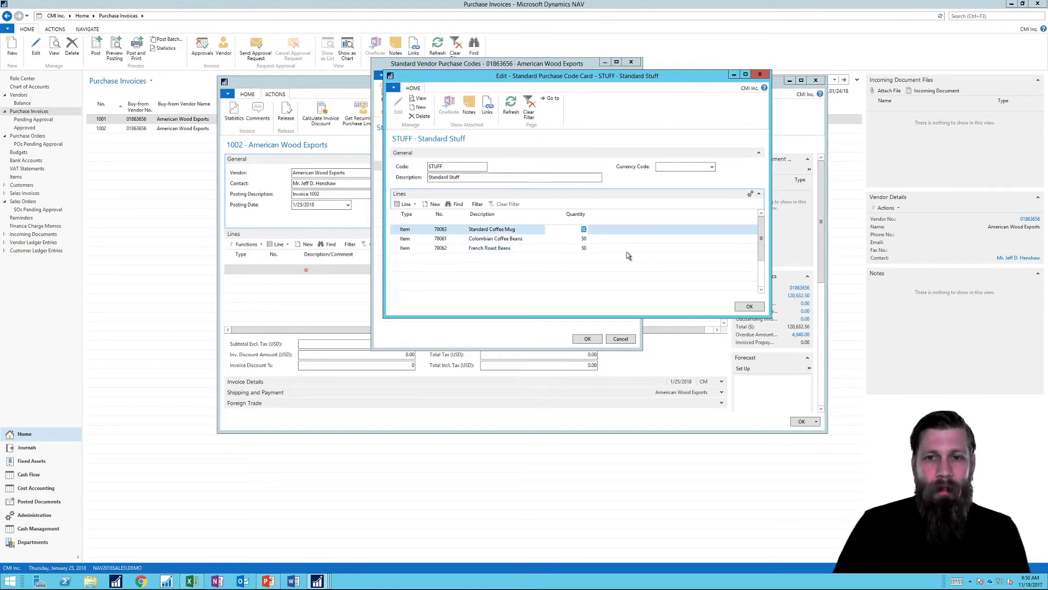
{"action": "left_click", "coordinate": [750, 307]}
Step: Apply the STUFF code lines to invoice 1002
{"action": "left_click", "coordinate": [585, 339]}
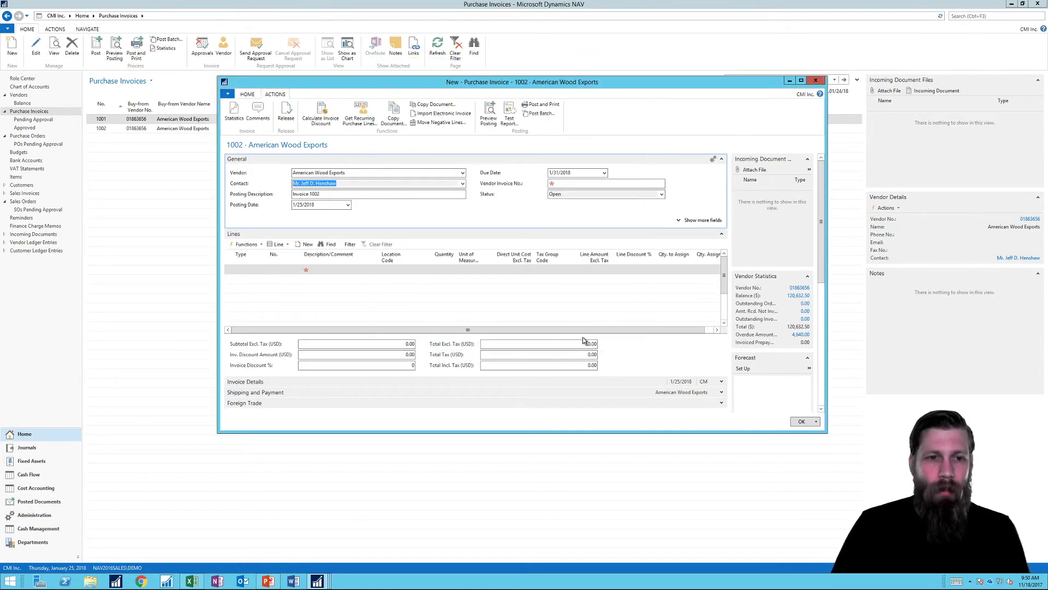
{"action": "left_click", "coordinate": [344, 272]}
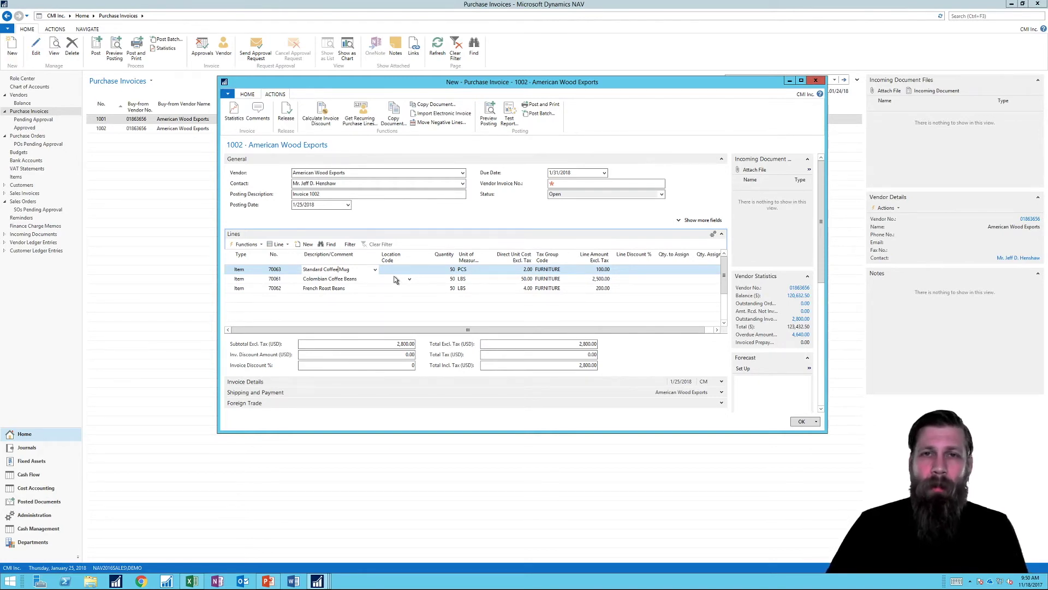
{"action": "left_click", "coordinate": [360, 114]}
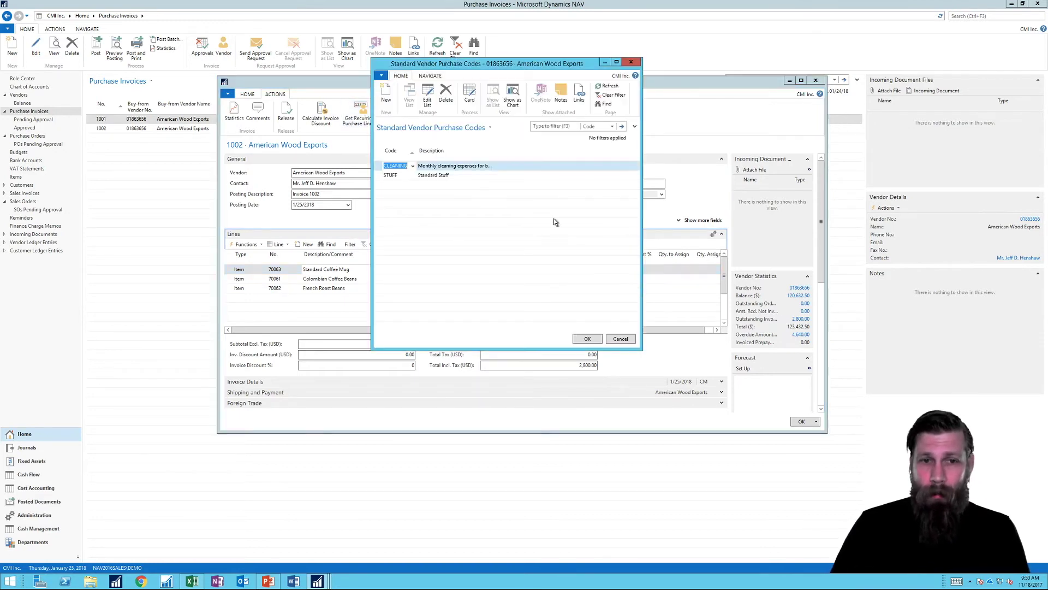
{"action": "left_click", "coordinate": [632, 63]}
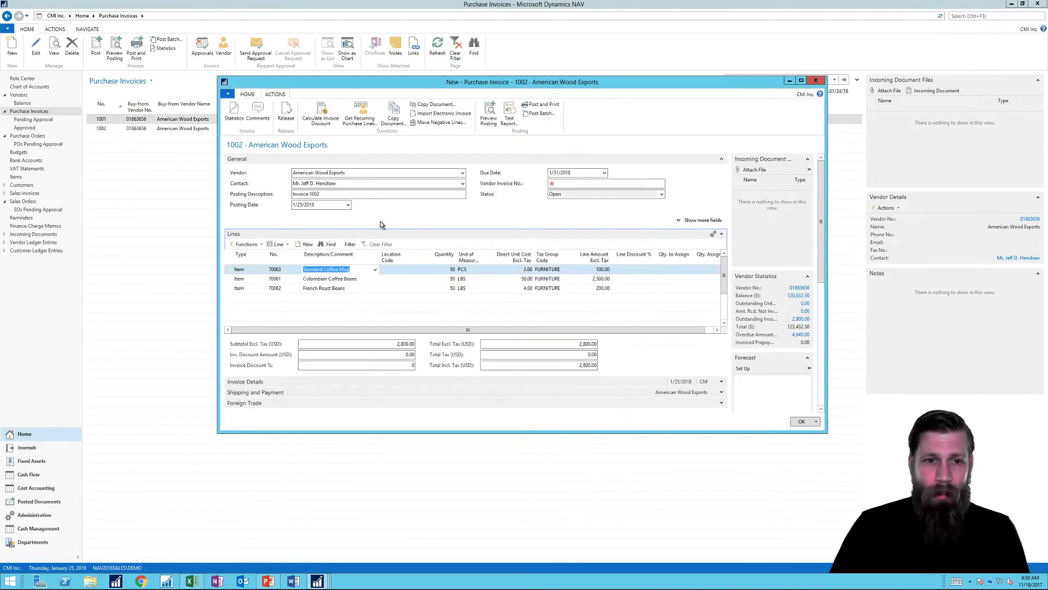
Step: Delete all three existing invoice lines
{"action": "left_click", "coordinate": [230, 258]}
{"action": "right_click", "coordinate": [231, 257]}
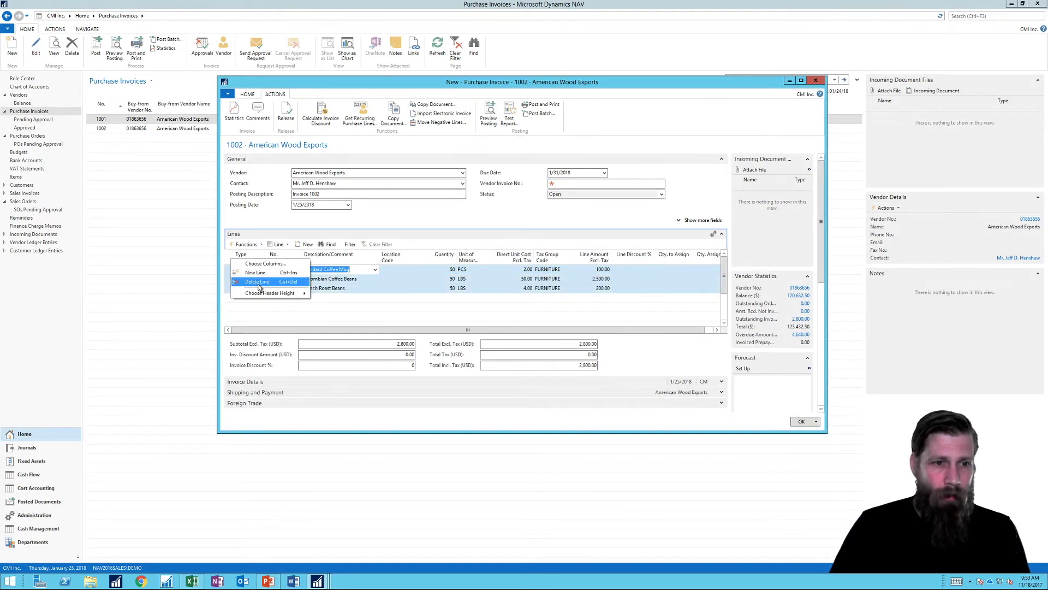
{"action": "left_click", "coordinate": [261, 289]}
{"action": "left_click", "coordinate": [508, 269]}
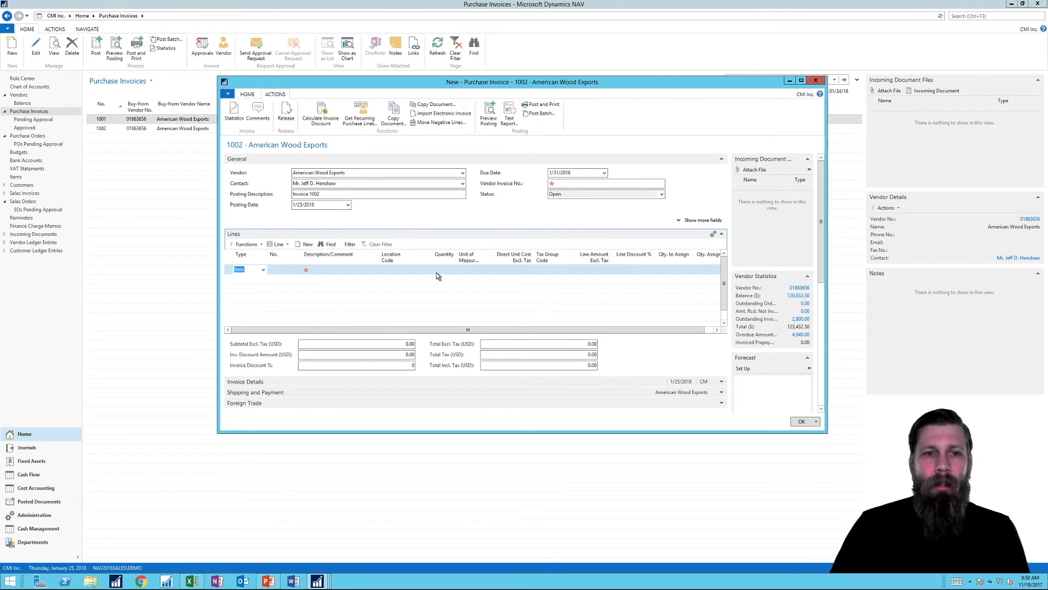
Step: Re-insert the STUFF recurring lines, bringing the invoice total to 2,800.00
{"action": "left_click", "coordinate": [360, 114]}
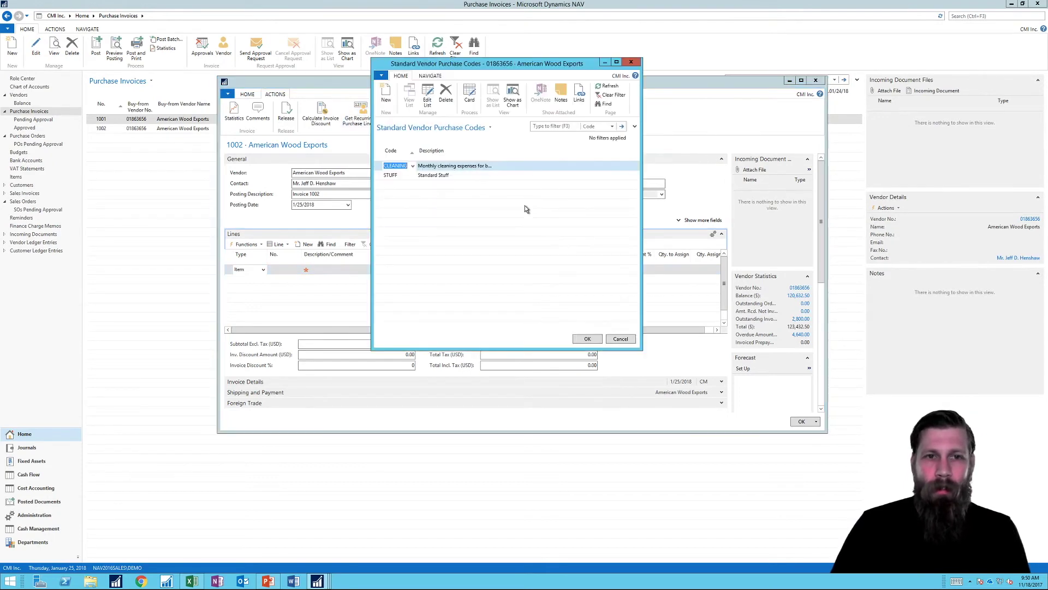
{"action": "left_click", "coordinate": [397, 175]}
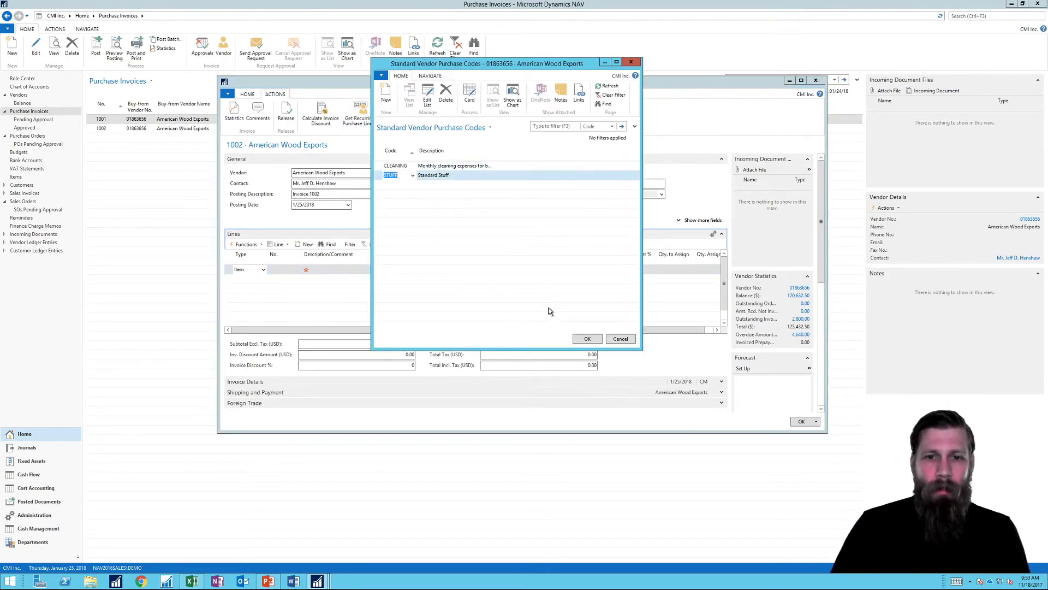
{"action": "left_click", "coordinate": [588, 338]}
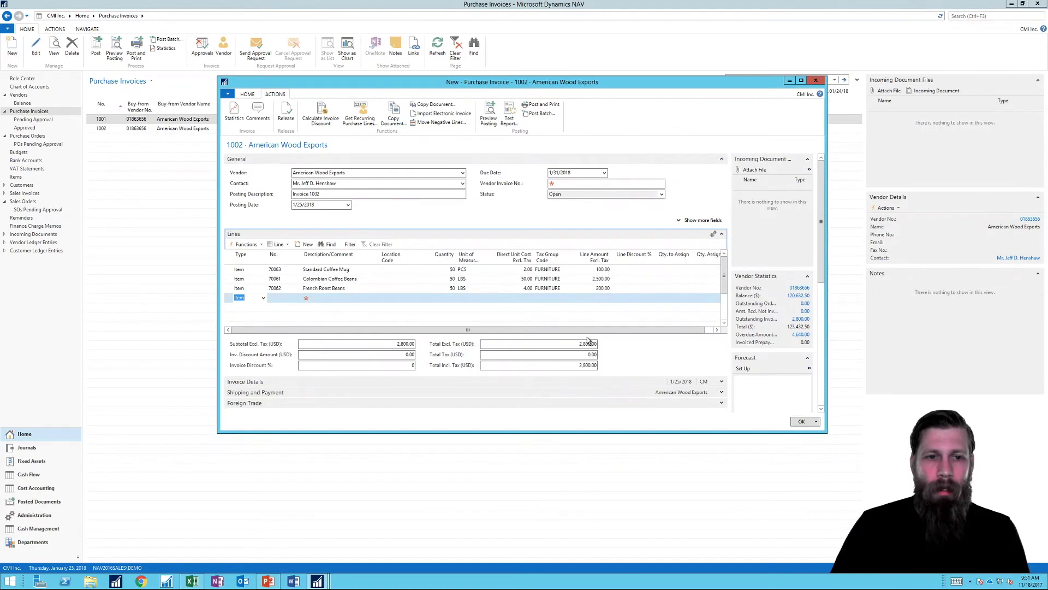
{"action": "left_click", "coordinate": [394, 278]}
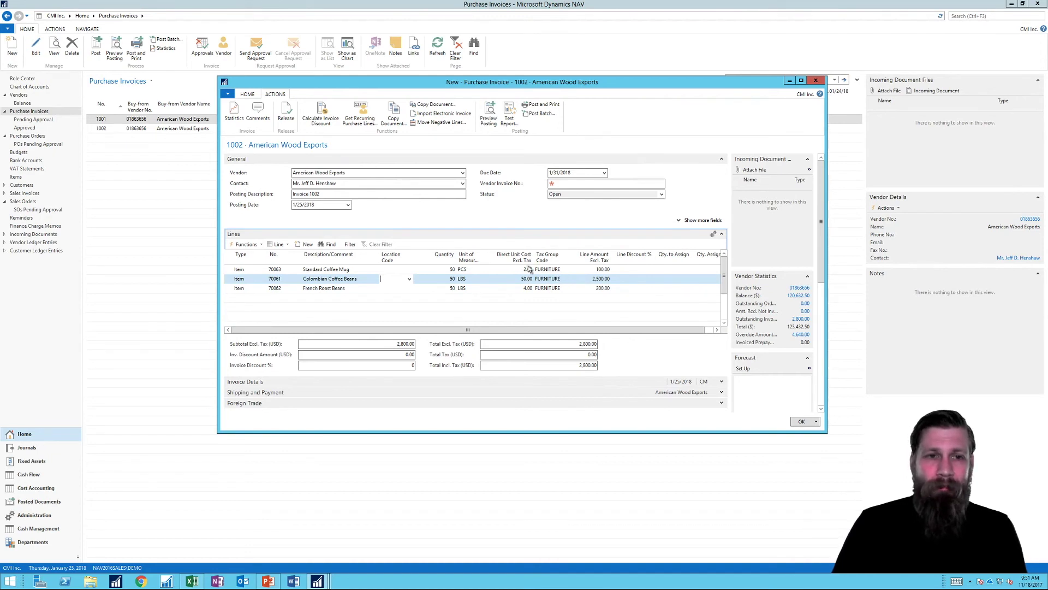
Step: Open the STUFF standard purchase code card from the vendor's recurring codes
{"action": "left_click", "coordinate": [360, 116]}
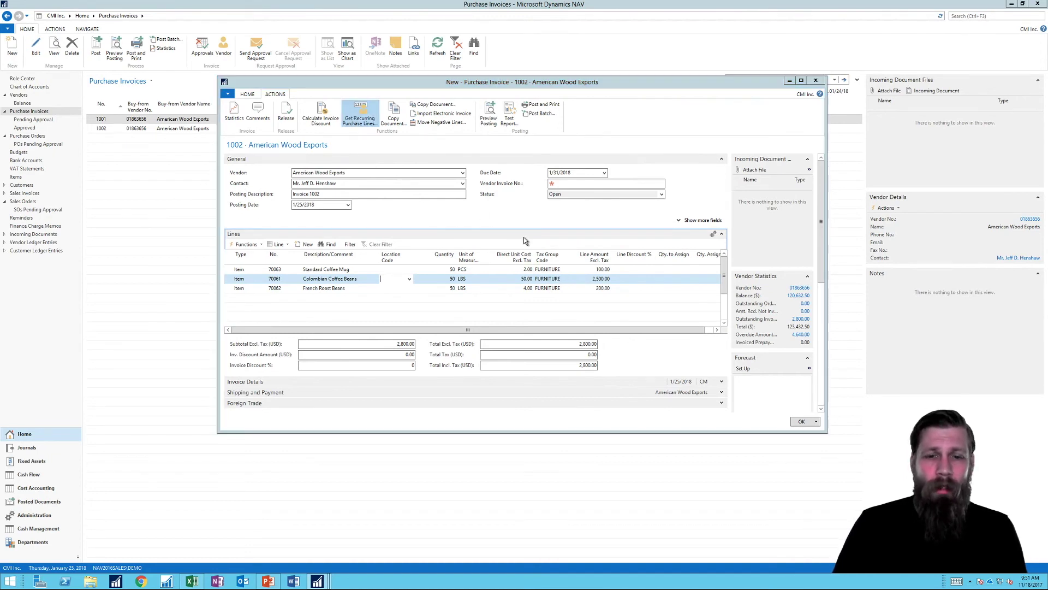
{"action": "left_click", "coordinate": [399, 175]}
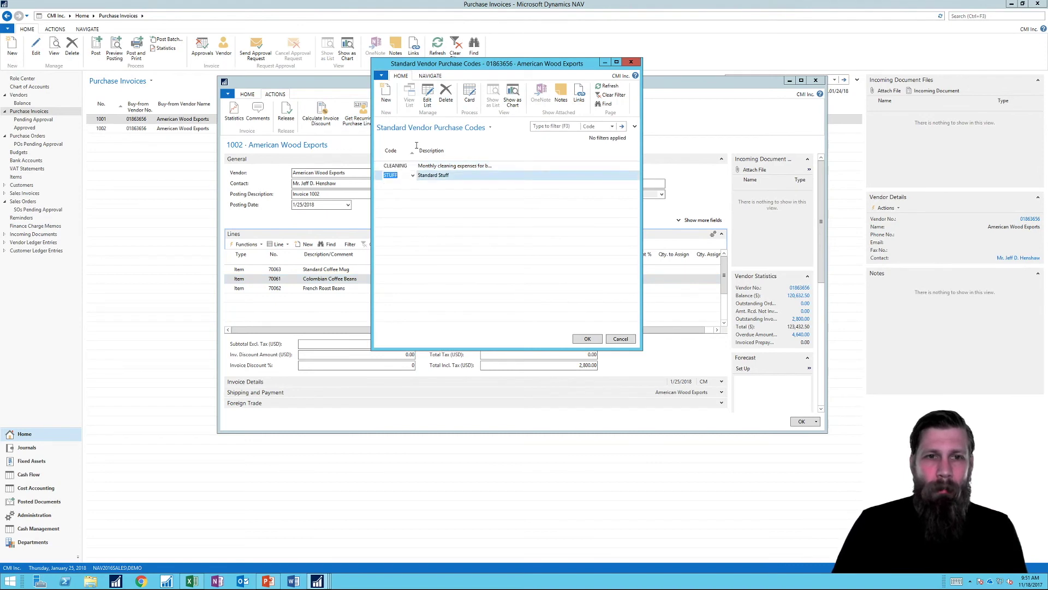
{"action": "left_click", "coordinate": [470, 94]}
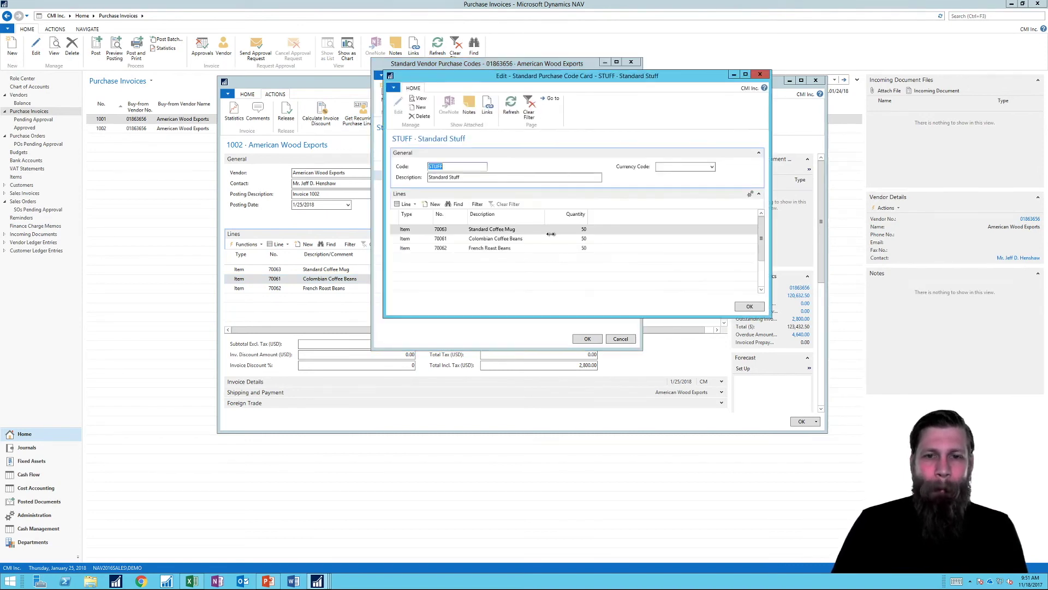
Step: Add Unit of Measure Code and Amount Excl. Tax columns to the STUFF code lines
{"action": "right_click", "coordinate": [570, 217]}
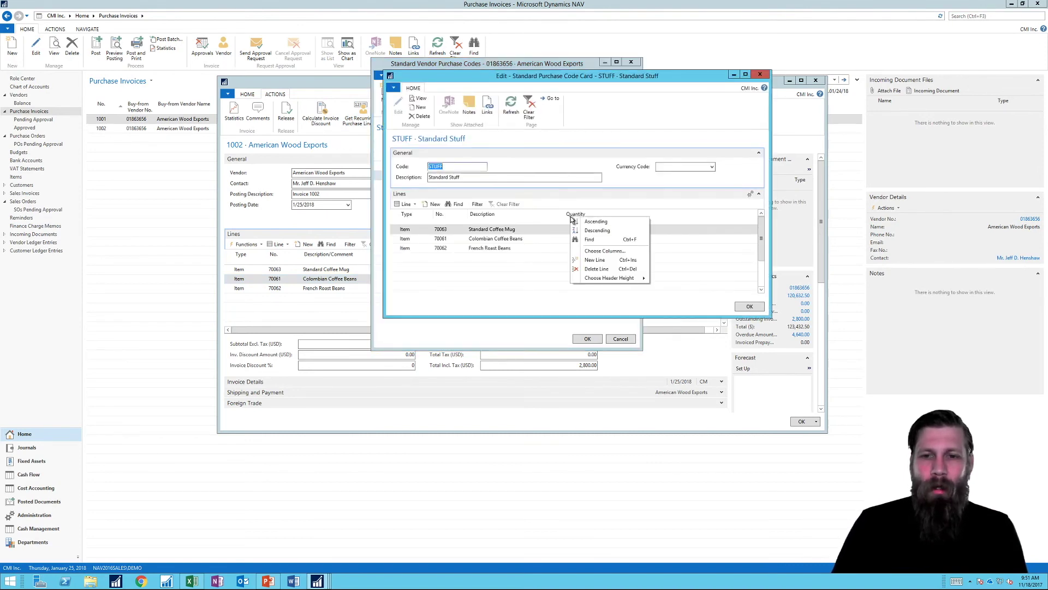
{"action": "left_click", "coordinate": [608, 252]}
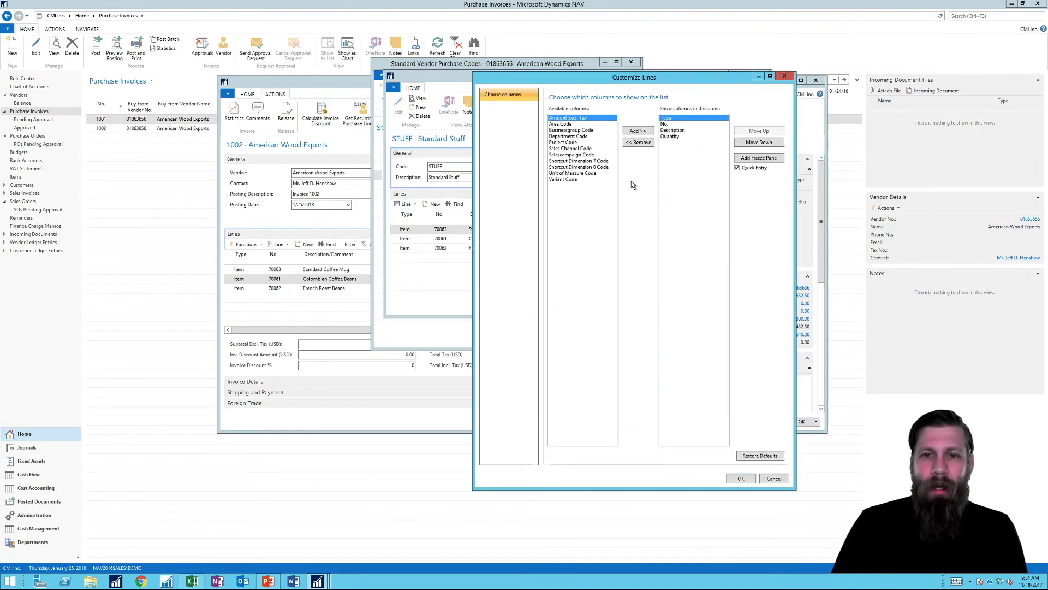
{"action": "left_click", "coordinate": [564, 174]}
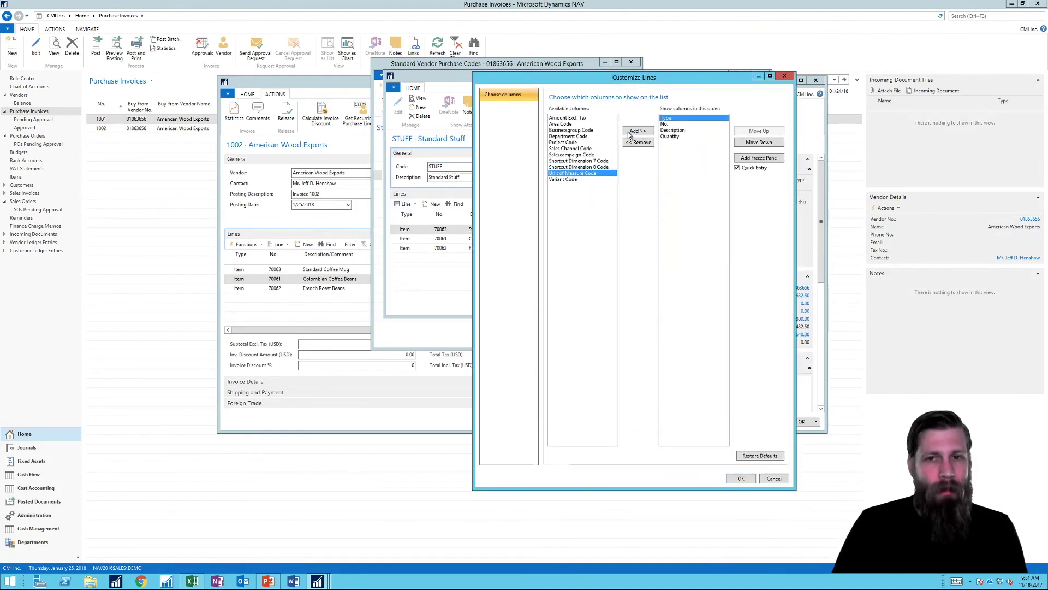
{"action": "left_click", "coordinate": [630, 132]}
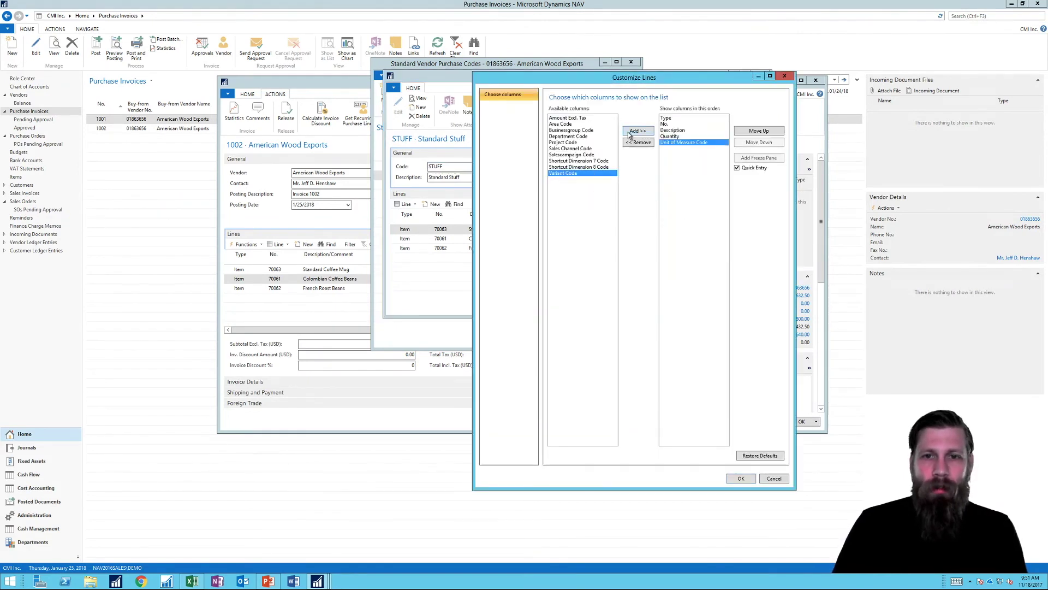
{"action": "left_click", "coordinate": [577, 118]}
{"action": "left_click", "coordinate": [631, 133]}
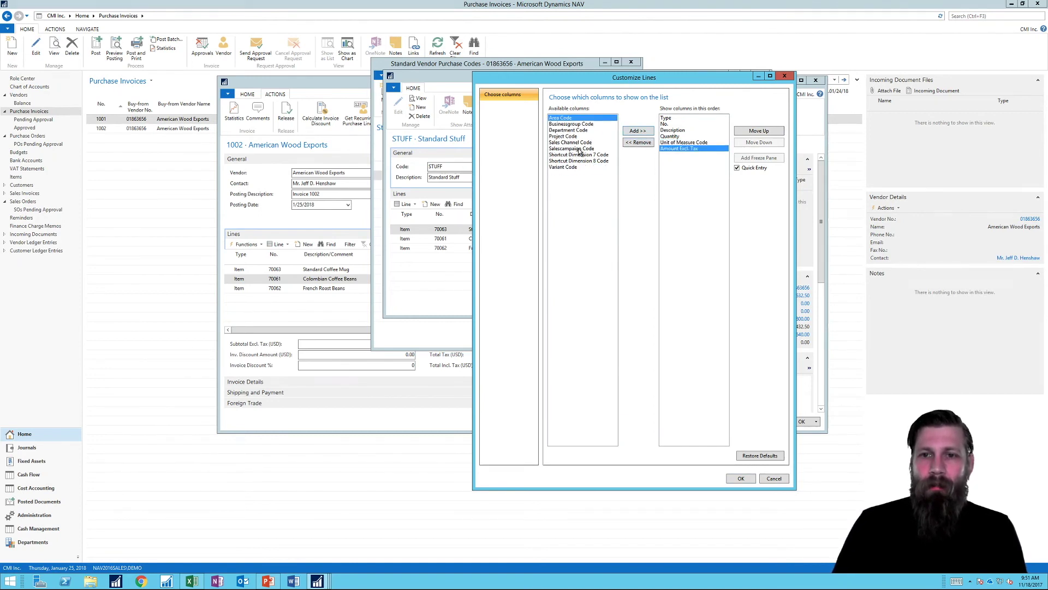
{"action": "left_click", "coordinate": [741, 479]}
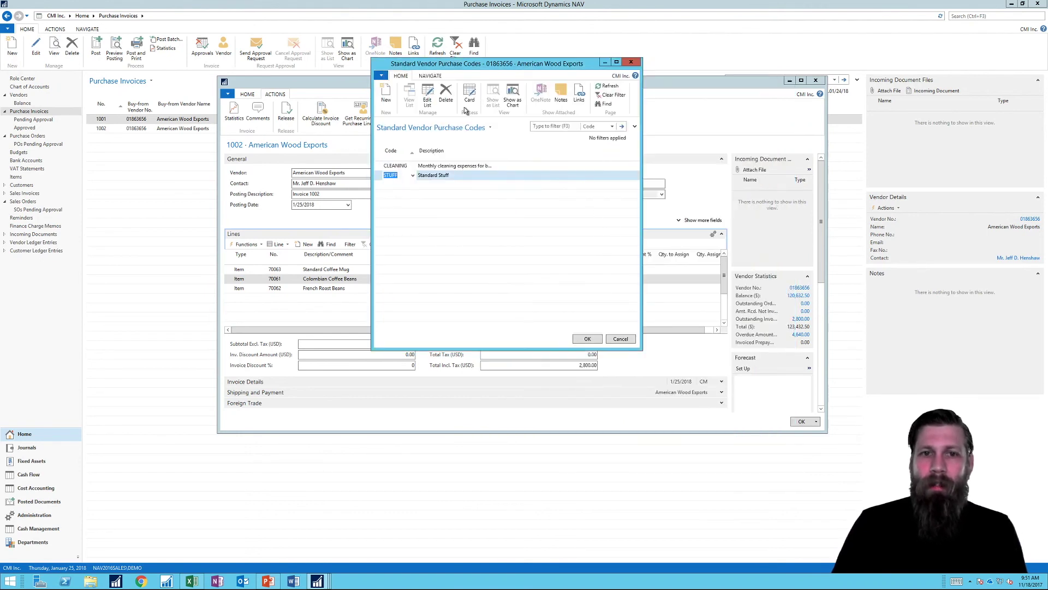
{"action": "left_click", "coordinate": [469, 95]}
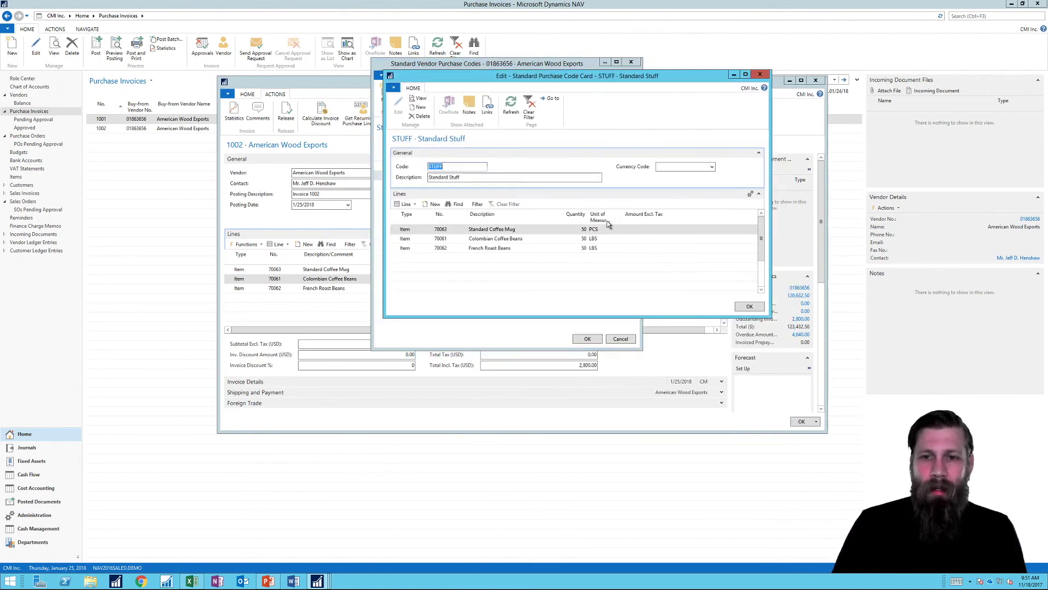